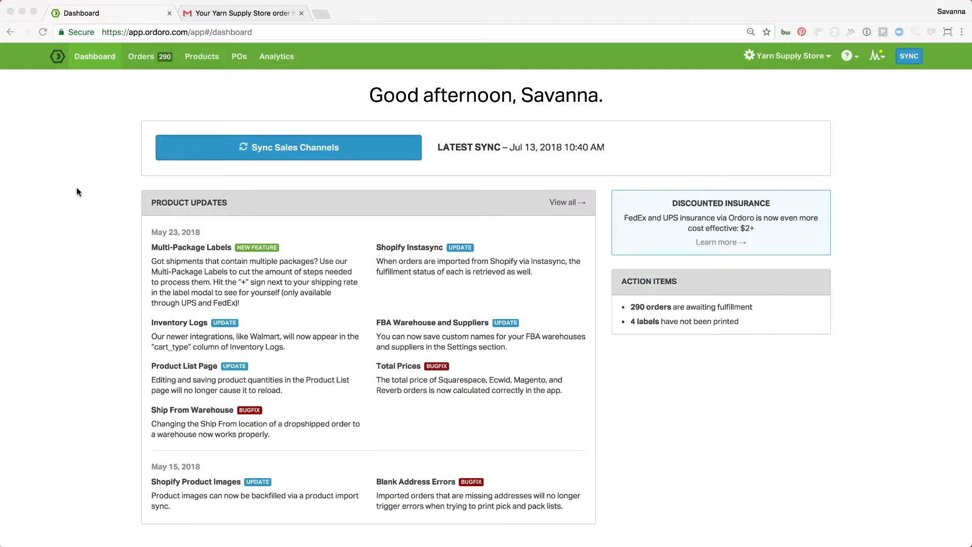
# Open the orders list, view the dropshipment-requested orders and return to those awaiting fulfillment.
pyautogui.click(140, 63)
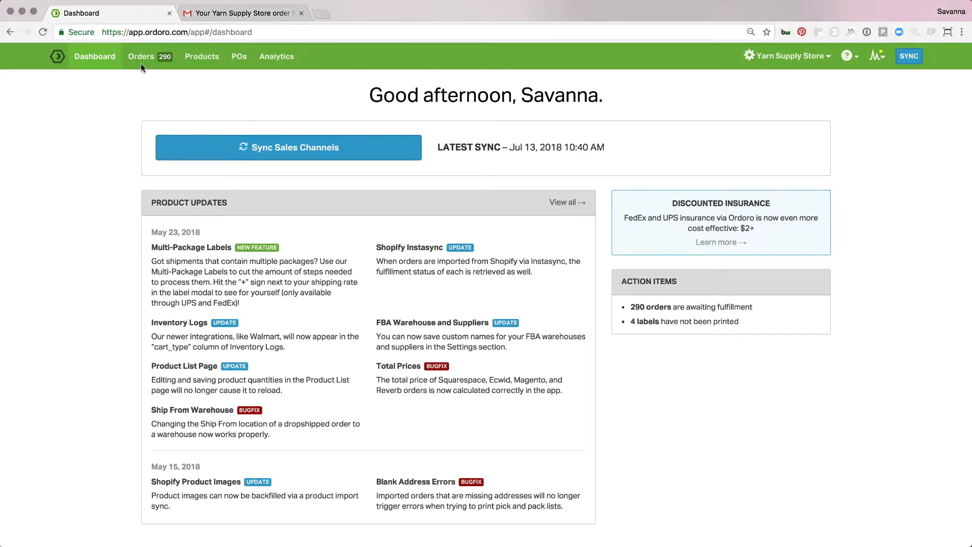
pyautogui.click(141, 65)
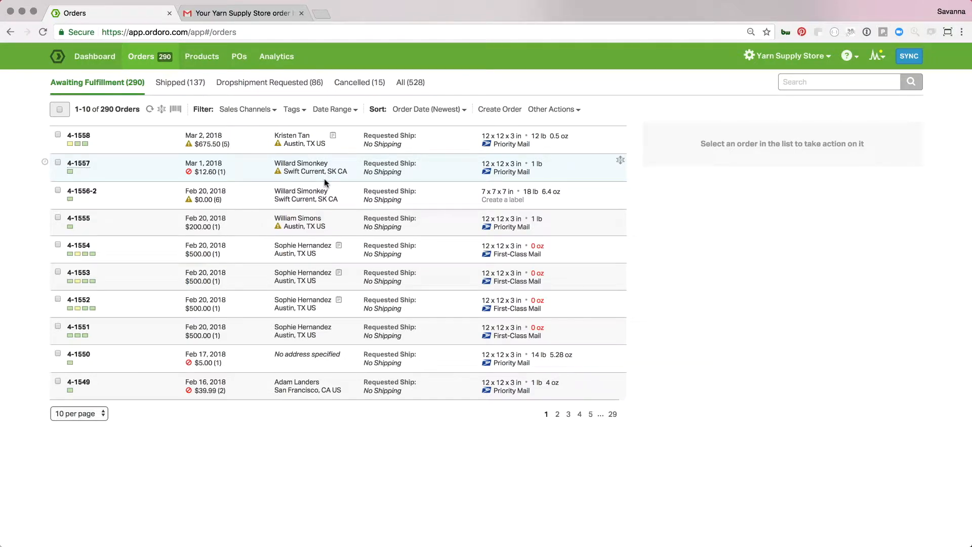
pyautogui.click(264, 83)
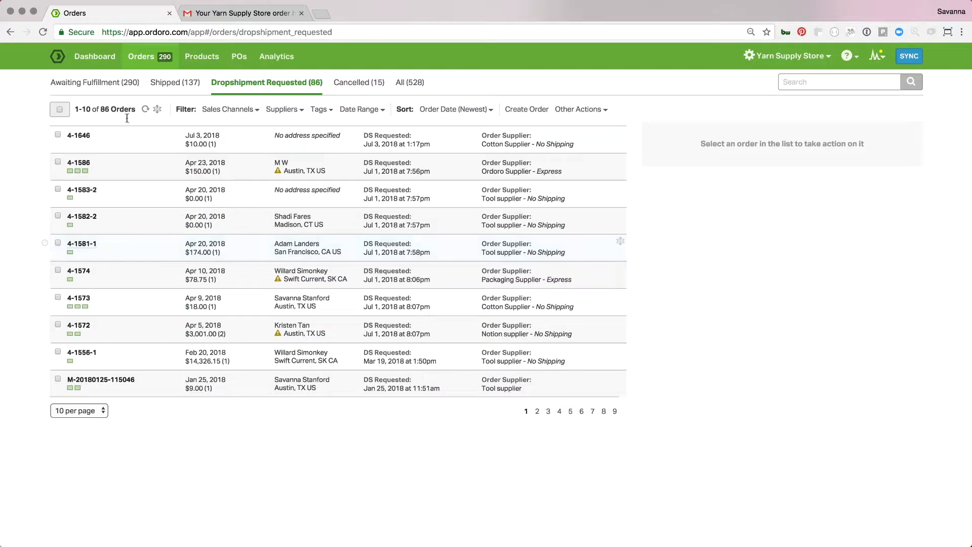
pyautogui.click(111, 84)
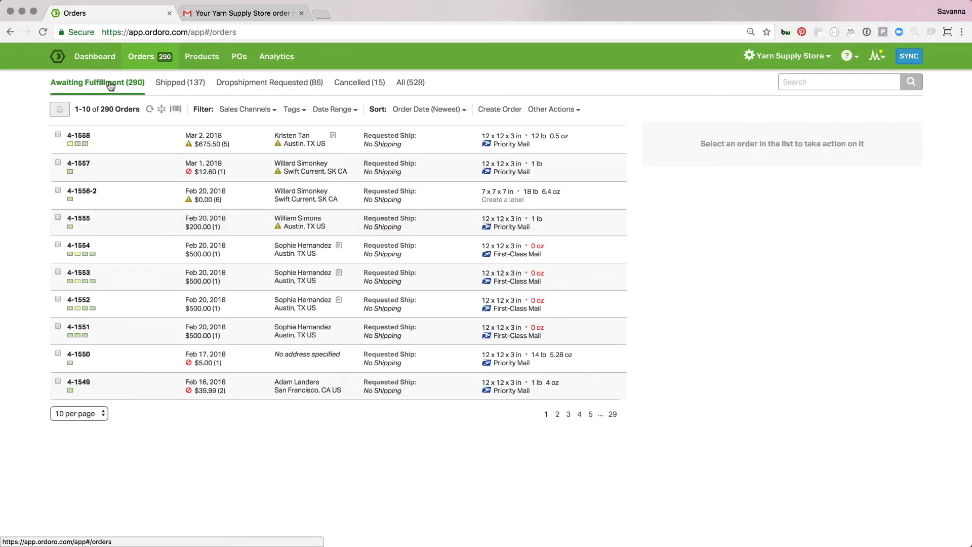
# Create a Priority Mail shipping label for the newest order awaiting fulfillment, with Notify Bill To and Notify Ship To enabled.
pyautogui.click(58, 136)
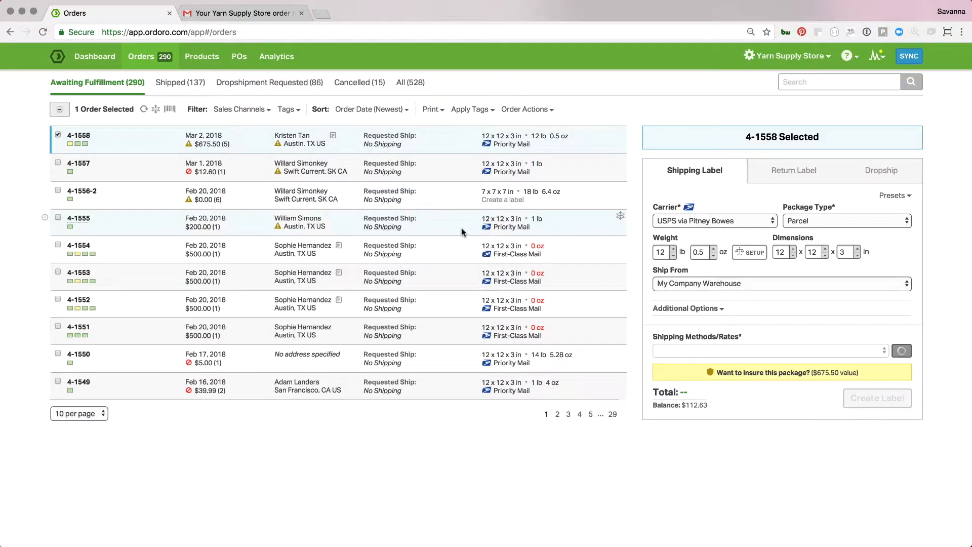
pyautogui.click(686, 309)
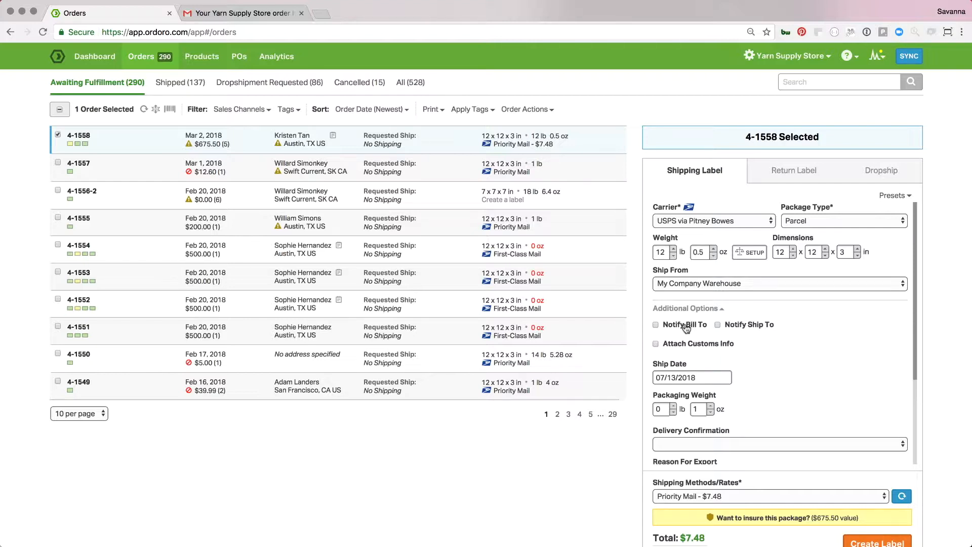
pyautogui.click(686, 327)
pyautogui.click(751, 326)
pyautogui.scroll(-2, 815, 440)
pyautogui.click(877, 542)
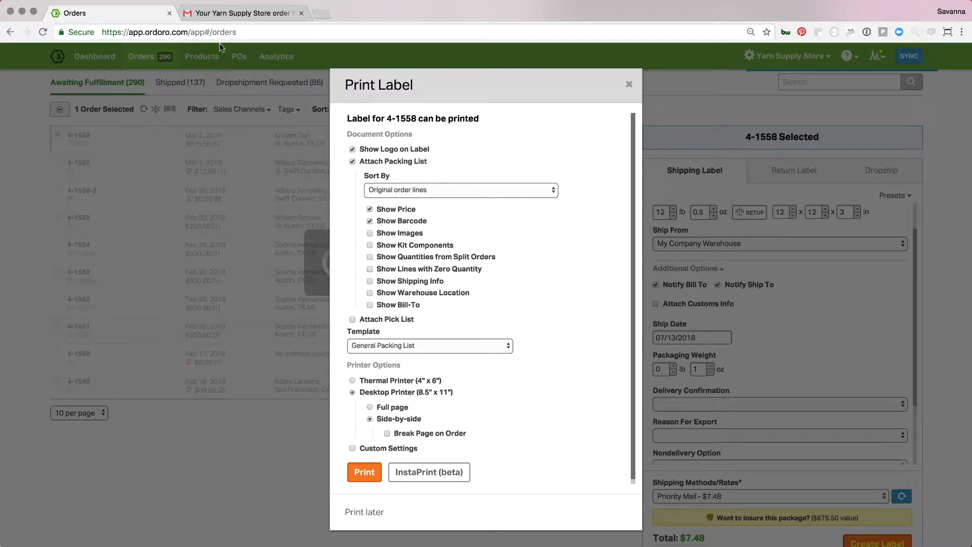
# Review the shipment notification email in Gmail, then return to Ordoro and dismiss the label printing dialog.
pyautogui.click(243, 13)
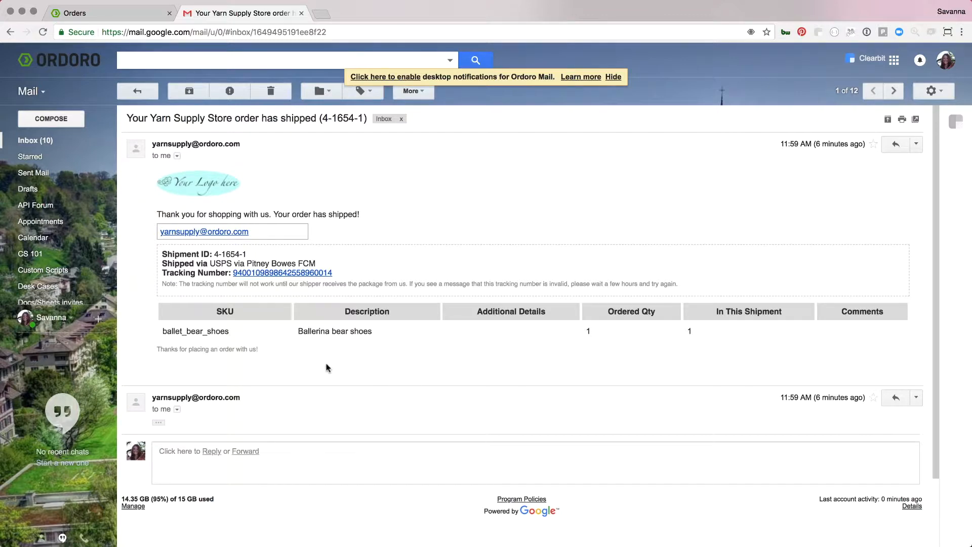
pyautogui.click(99, 19)
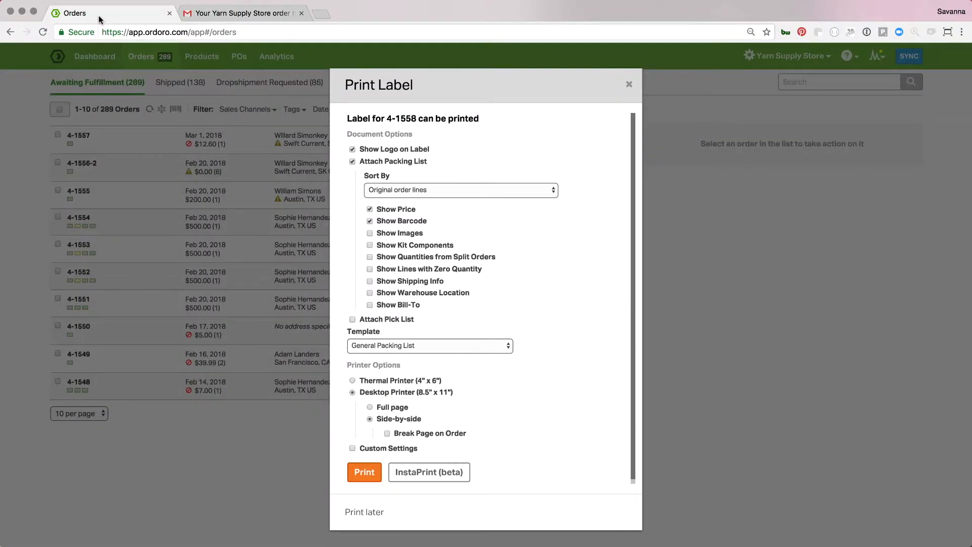
pyautogui.click(628, 84)
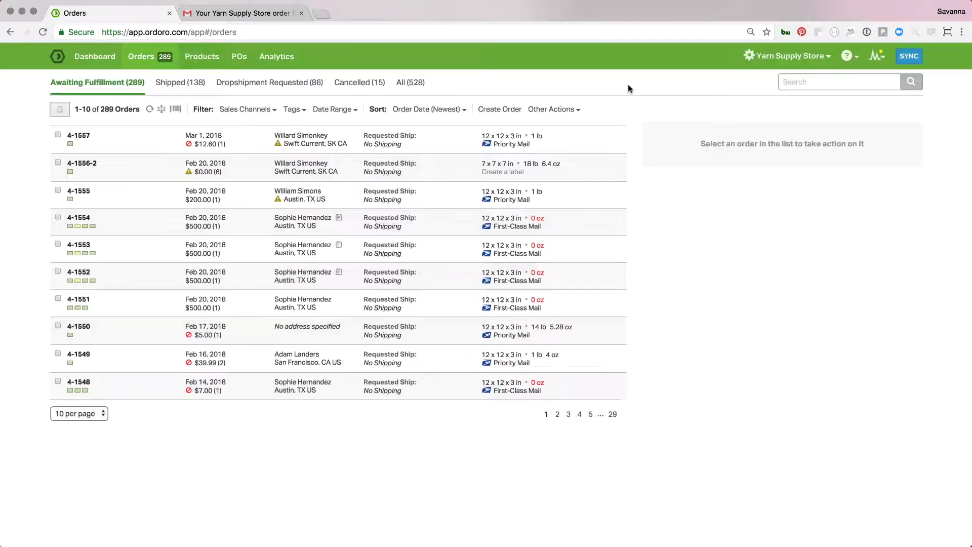
# View the list of shipped orders.
pyautogui.click(194, 84)
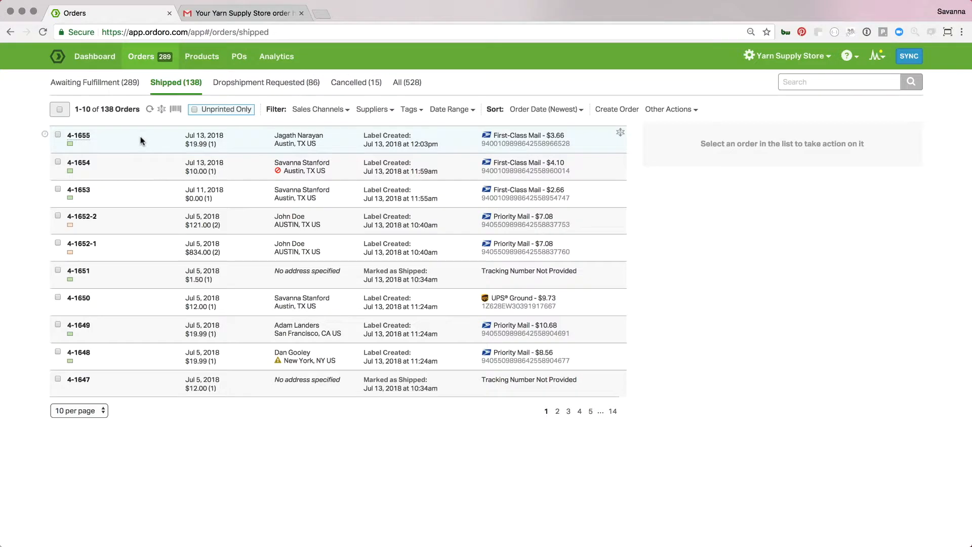
pyautogui.moveTo(44, 134)
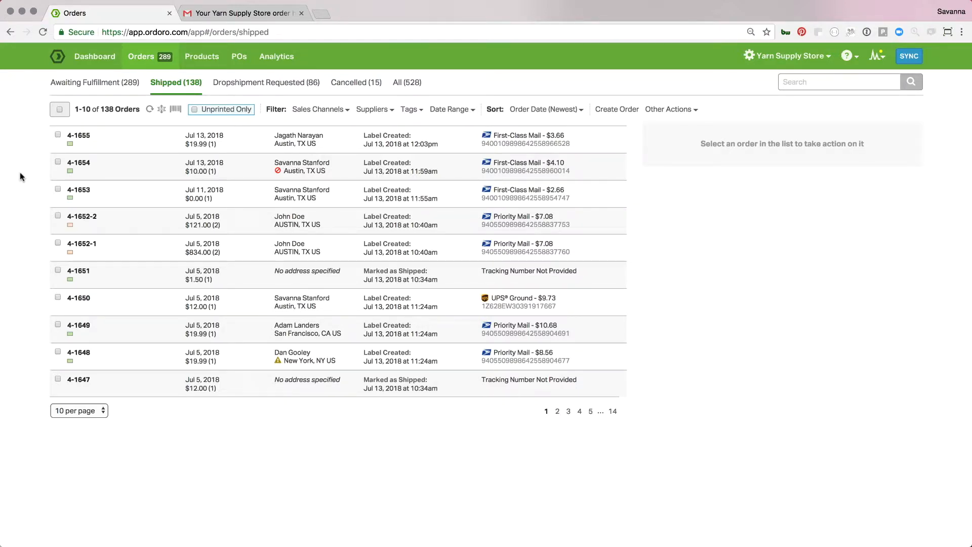
# Start entering tracking info for the newest dropshipment-requested order, with USPS as shipper and Priority as shipping method.
pyautogui.click(253, 91)
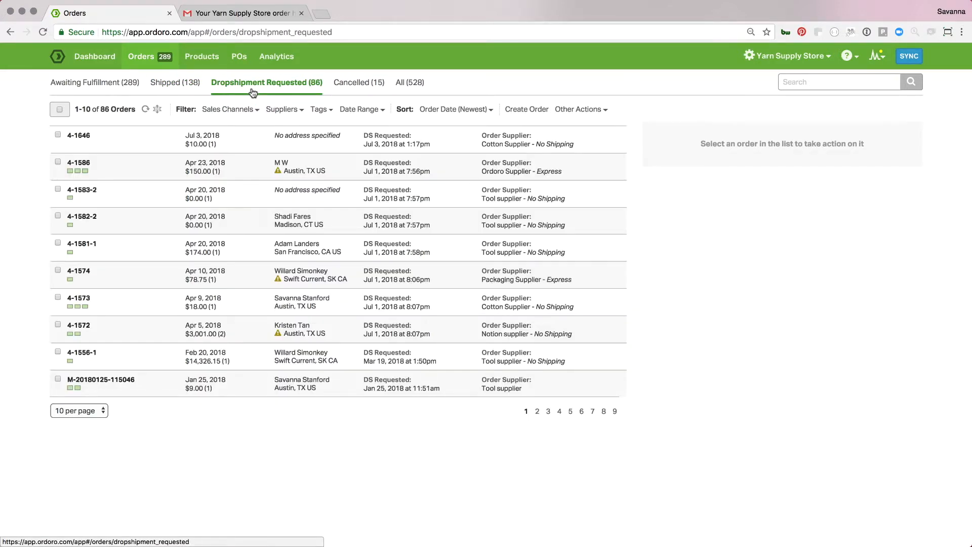
pyautogui.click(620, 137)
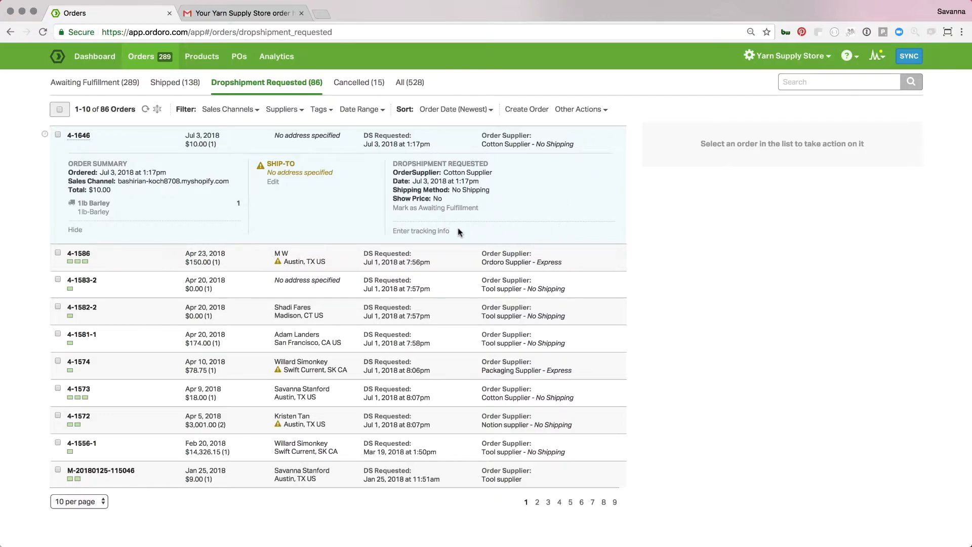
pyautogui.click(435, 232)
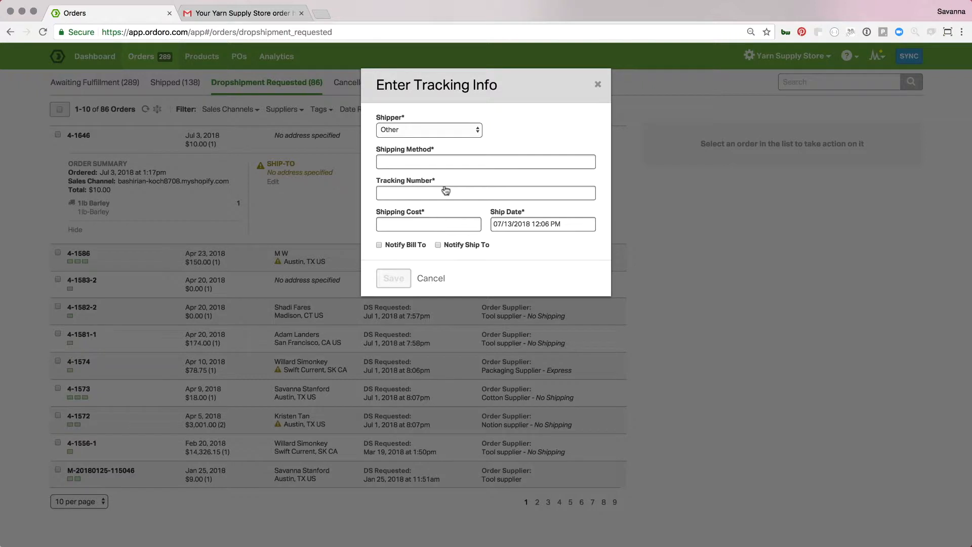
pyautogui.click(464, 133)
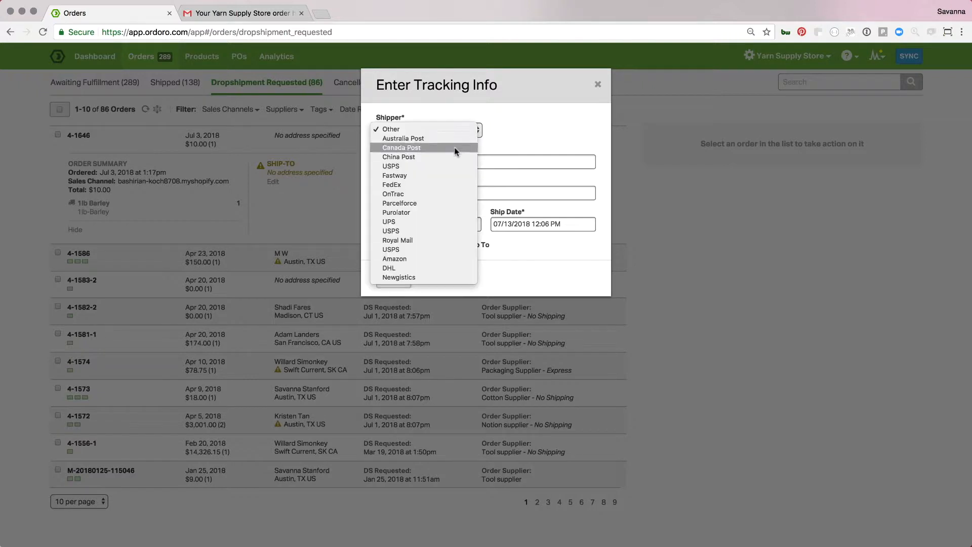
pyautogui.click(445, 166)
pyautogui.click(438, 162)
pyautogui.write('Piro')
pyautogui.press('BackSpace')
pyautogui.press('BackSpace')
pyautogui.press('BackSpace')
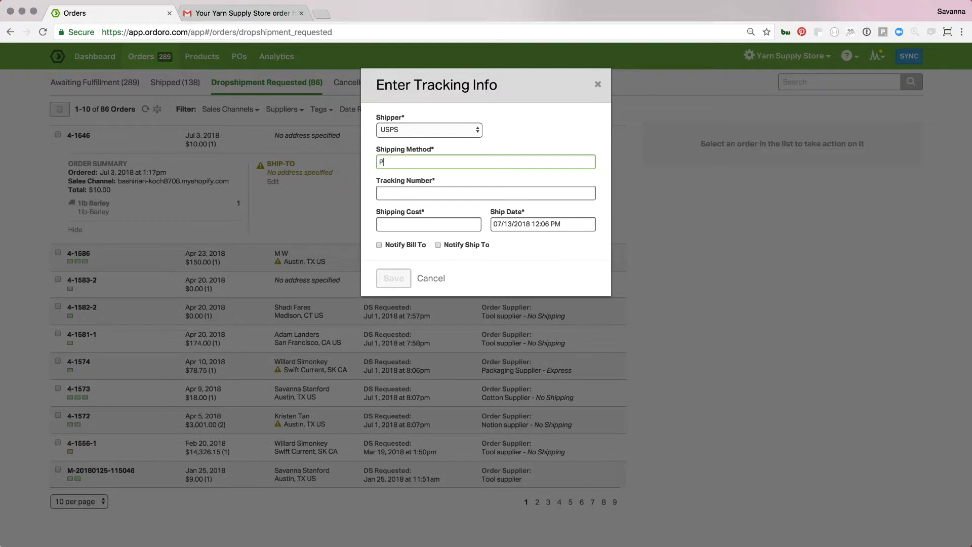
pyautogui.write('riority')
pyautogui.press('Tab')
# Enter tracking number 34567890 and a shipping cost of 6, and save the tracking info.
pyautogui.write('34567890')
pyautogui.press('Tab')
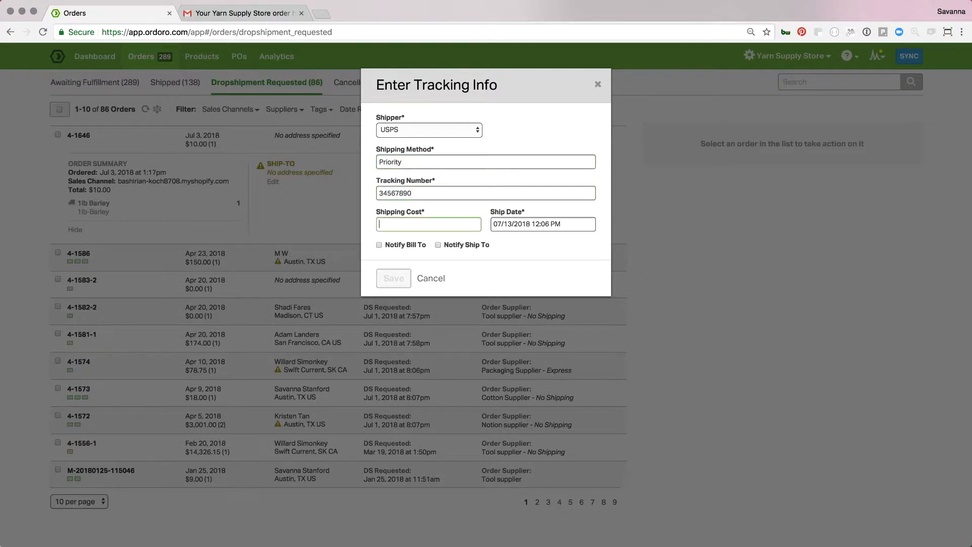
pyautogui.write('6')
pyautogui.click(388, 282)
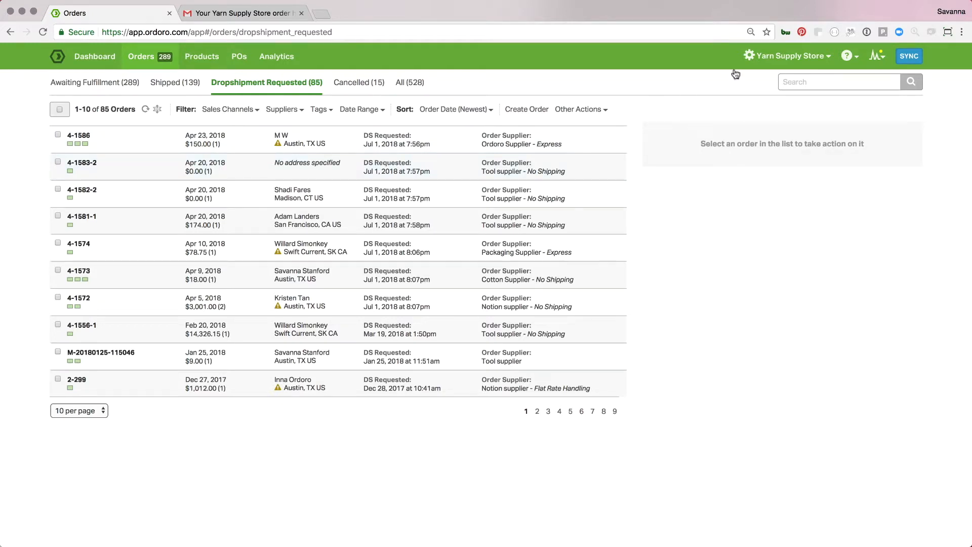
# In the Data Import settings, select the Create Tracking Numbers type and open its example file in Excel, dismissing the AutoUpdate window.
pyautogui.click(790, 56)
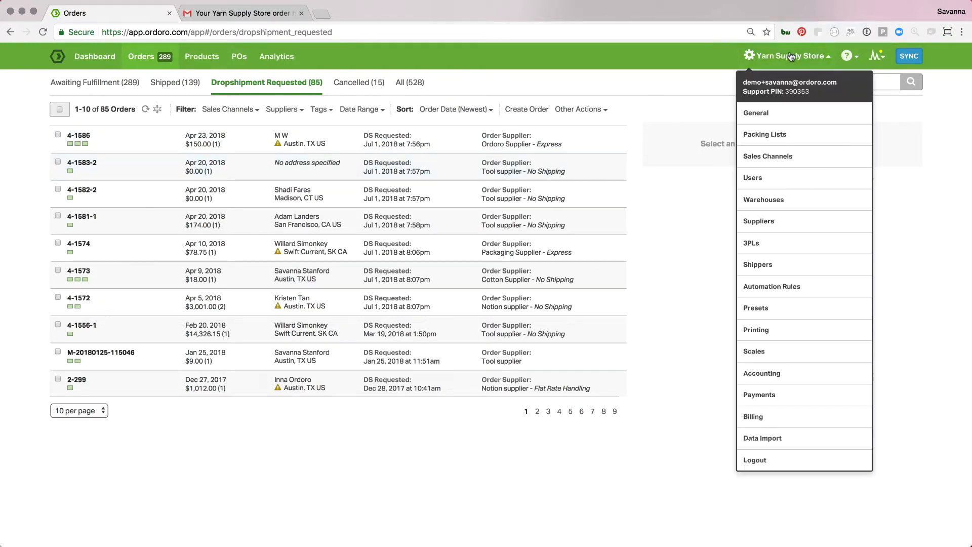
pyautogui.click(787, 438)
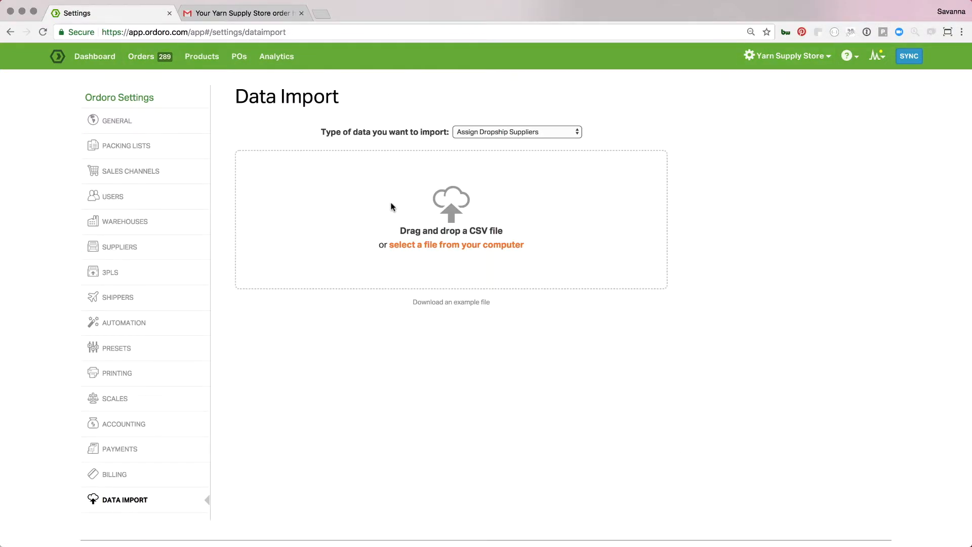
pyautogui.click(505, 134)
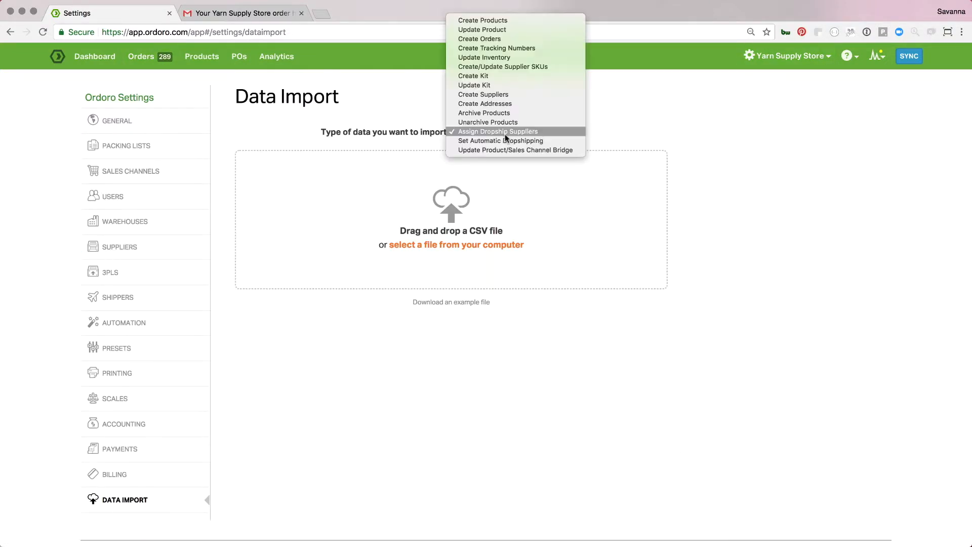
pyautogui.click(502, 49)
pyautogui.click(448, 305)
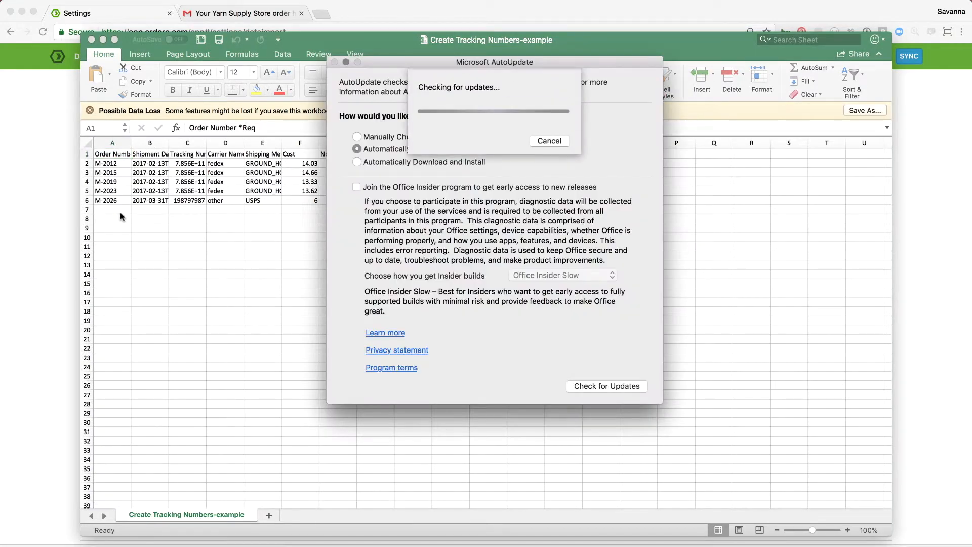
pyautogui.click(334, 63)
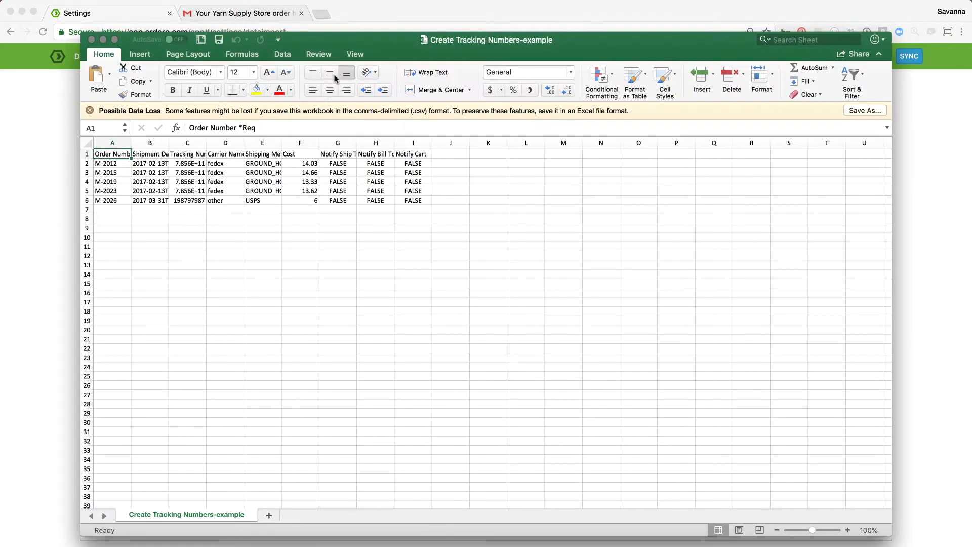
# Fit the Order Number column to its header and examine the column headers across row 1.
pyautogui.doubleClick(131, 143)
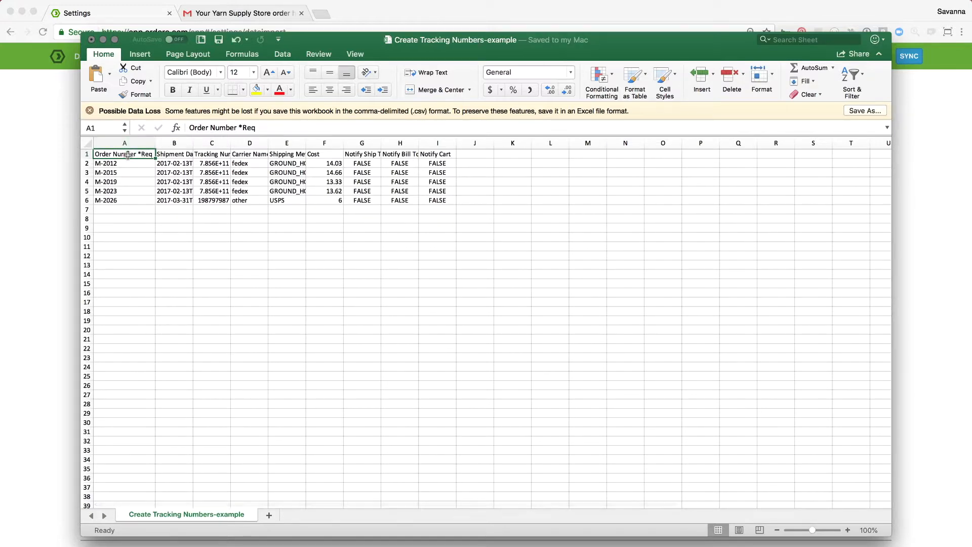
pyautogui.press('Right')
pyautogui.press('Right')
pyautogui.press('Right')
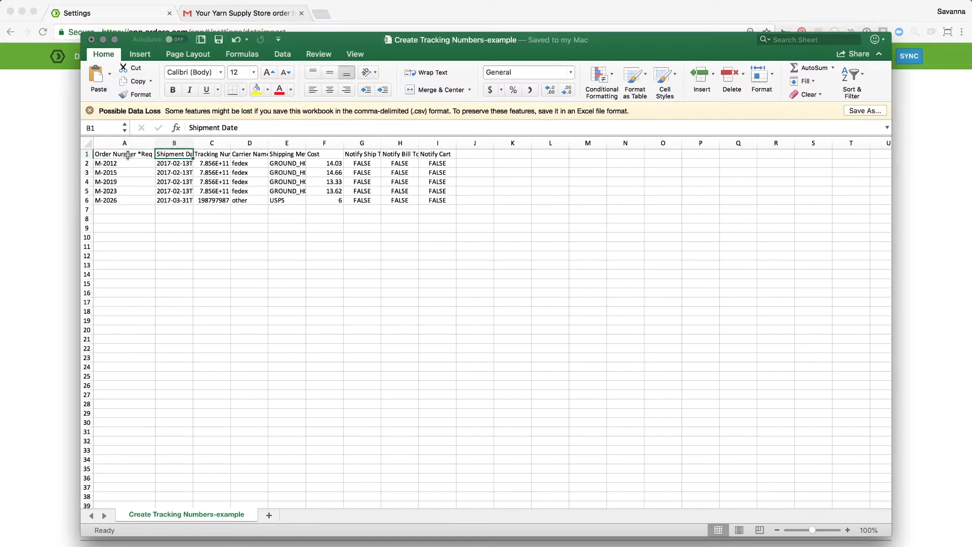
pyautogui.press('Left')
pyautogui.press('Right')
pyautogui.press('Right')
pyautogui.press('Right')
pyautogui.press('Right')
pyautogui.press('Right')
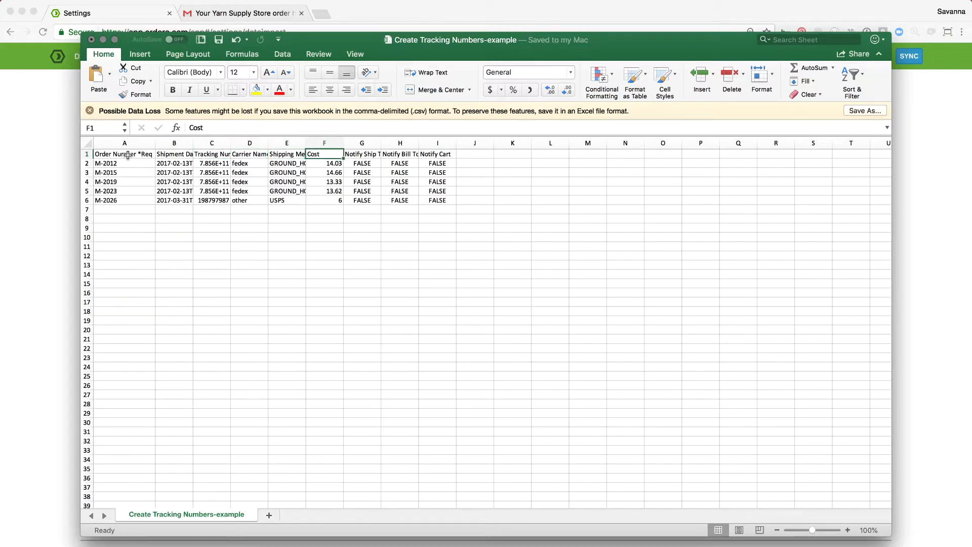
pyautogui.press('Right')
pyautogui.press('Right')
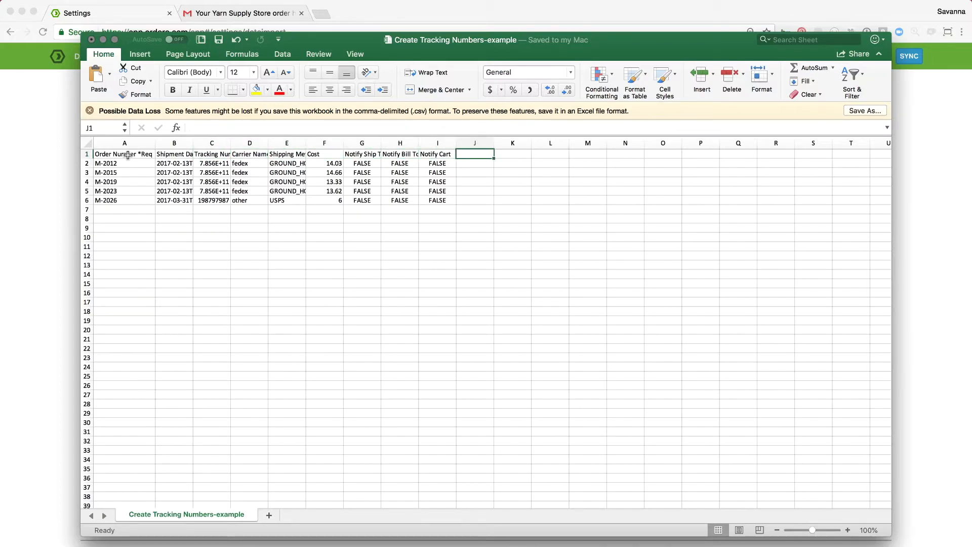
pyautogui.click(128, 155)
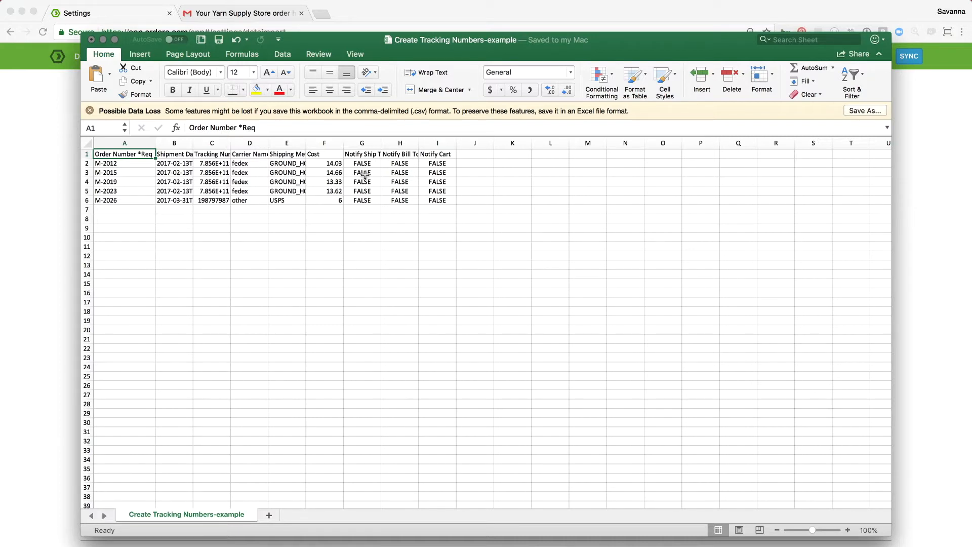
# Widen the Notify Ship To and Notify Bill To columns and set Notify Cart to TRUE in cell I2.
pyautogui.moveTo(381, 143); pyautogui.dragTo(428, 143)
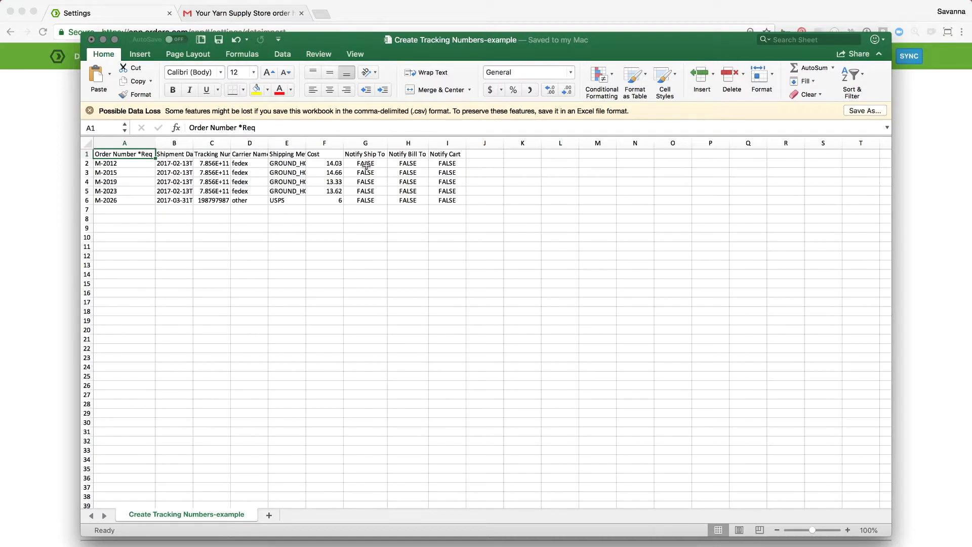
pyautogui.click(447, 163)
pyautogui.write('TURE')
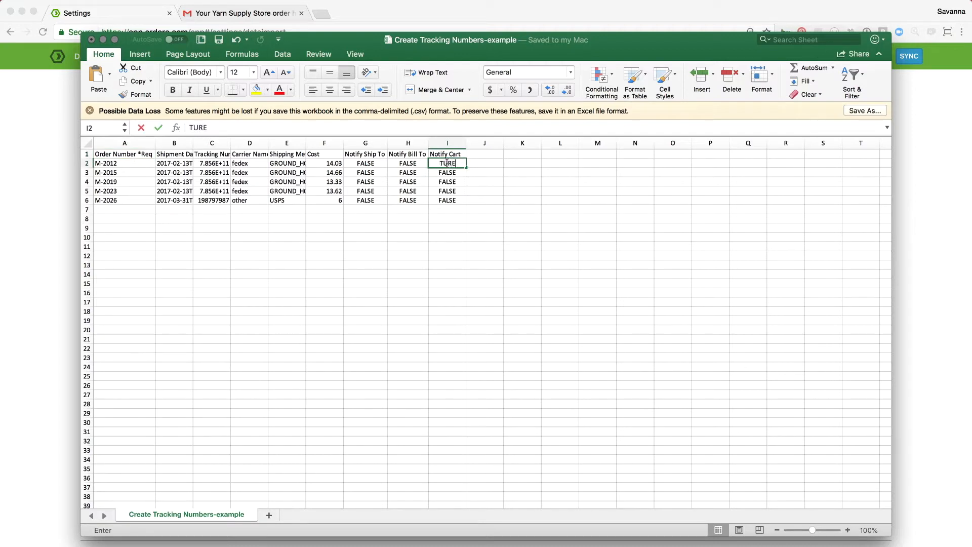
pyautogui.press('Return')
pyautogui.click(447, 162)
pyautogui.write('TRUE')
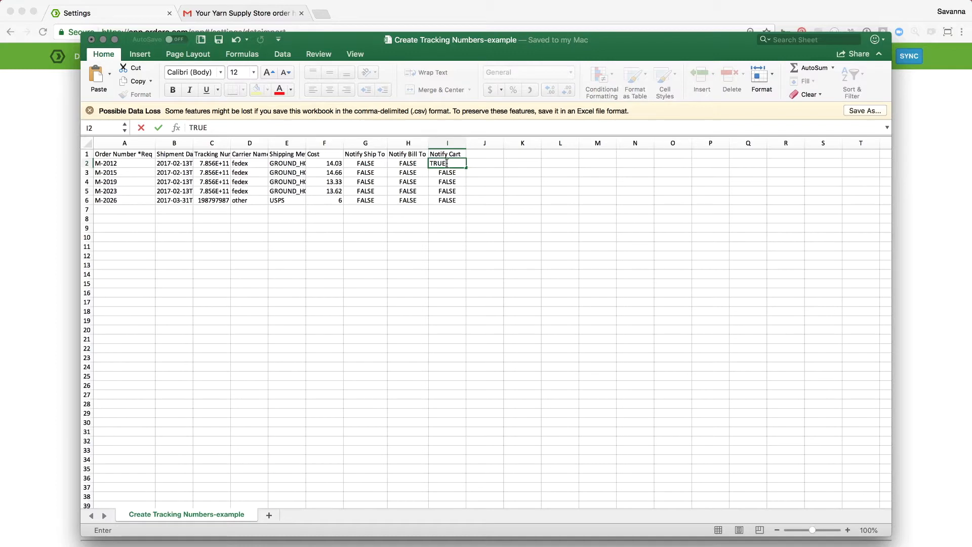
pyautogui.press('Return')
# Copy the TRUE value from I2 into the remaining Notify Cart cells, I3 through I6.
pyautogui.click(446, 163)
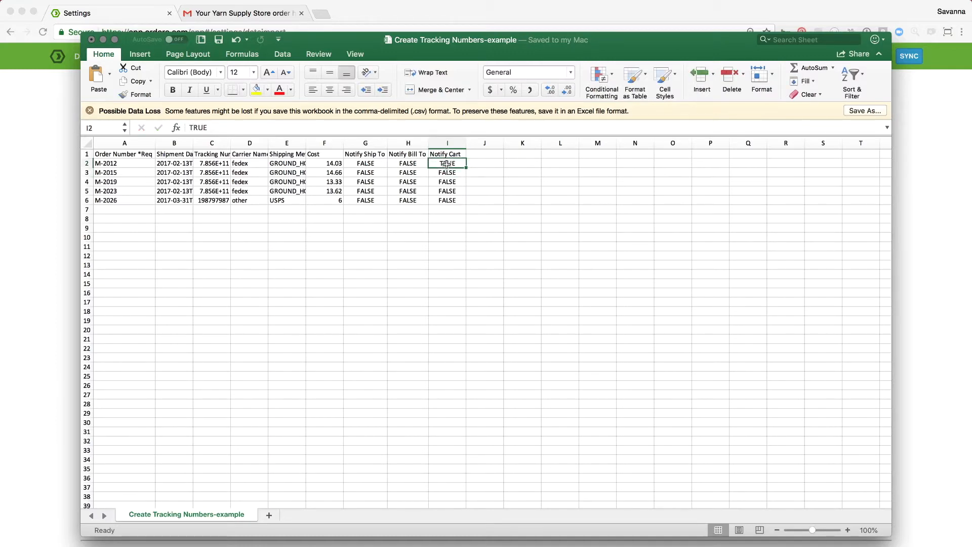
pyautogui.press('super+c')
pyautogui.press('Down')
pyautogui.press('super+v')
pyautogui.press('Down')
pyautogui.press('super+v')
pyautogui.press('Down')
pyautogui.press('super+v')
pyautogui.press('Down')
pyautogui.press('super+v')
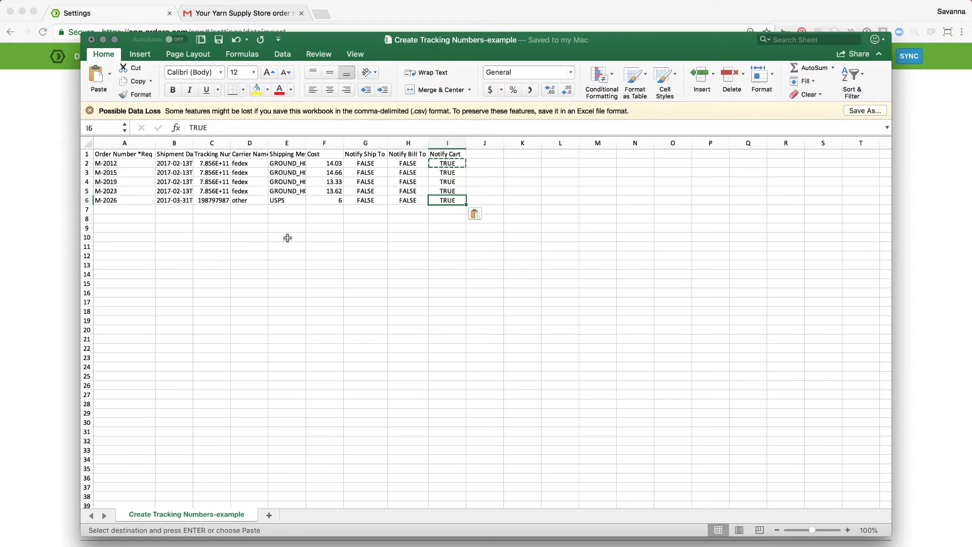
# Switch back to Ordoro in the browser and open the orders awaiting fulfillment.
pyautogui.click(55, 281)
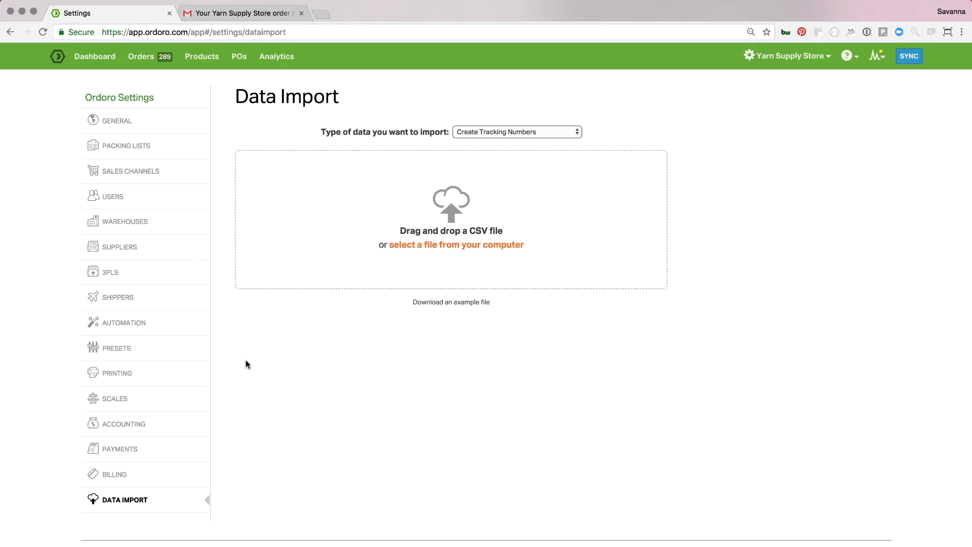
pyautogui.click(150, 56)
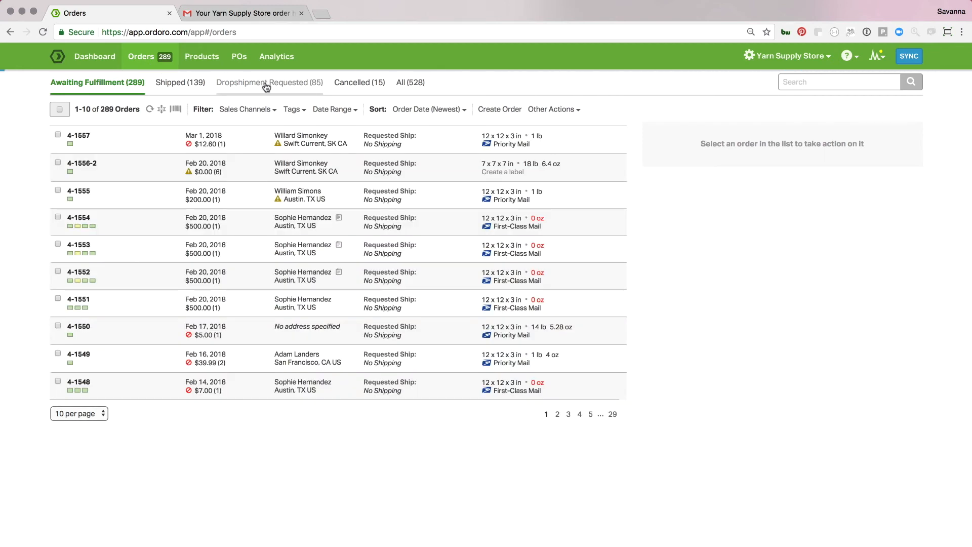